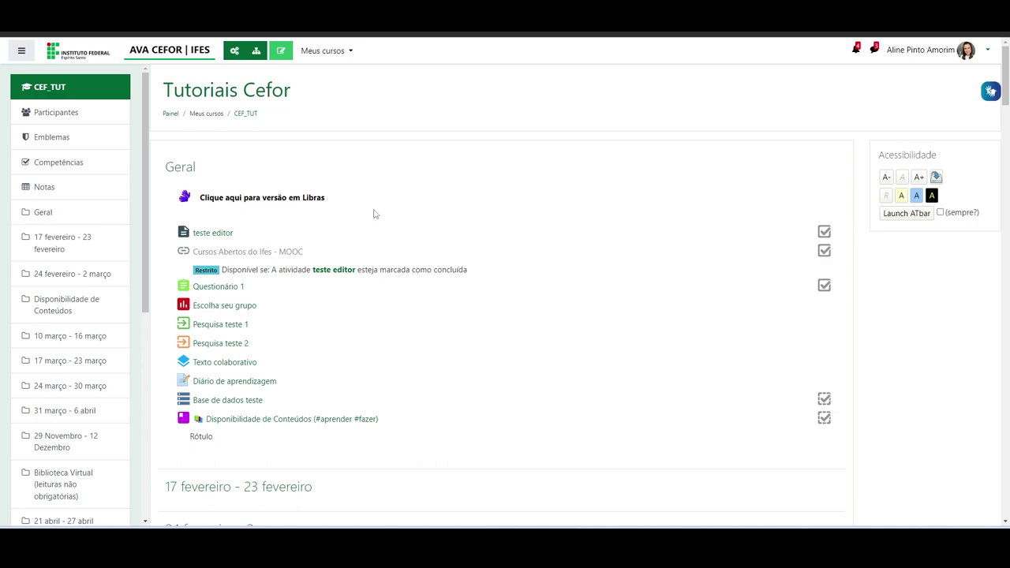
Review the course management options for Tutoriais Cefor and return to the course page.
{"action": "left_click", "coordinate": [230, 52]}
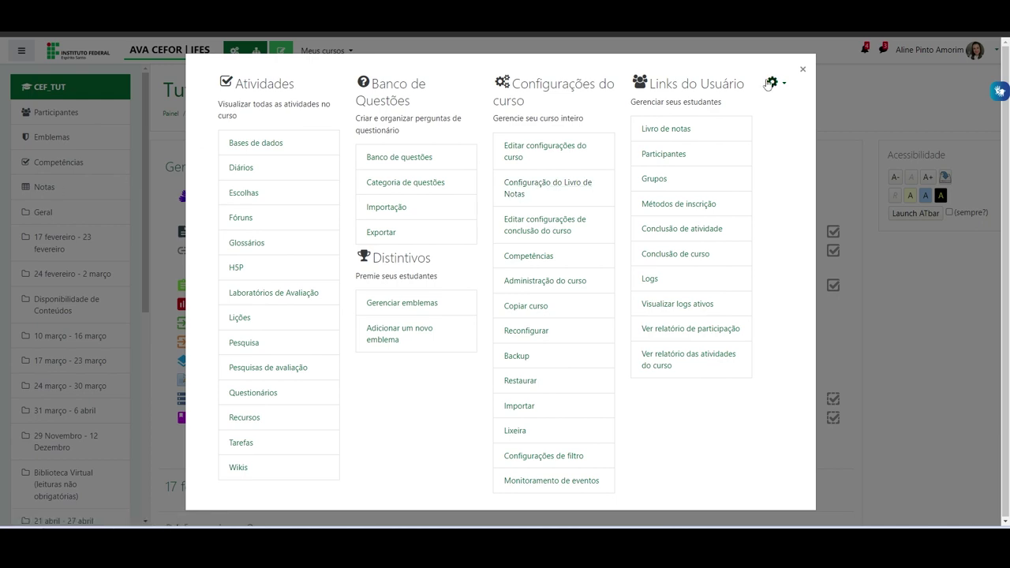
{"action": "left_click", "coordinate": [804, 70]}
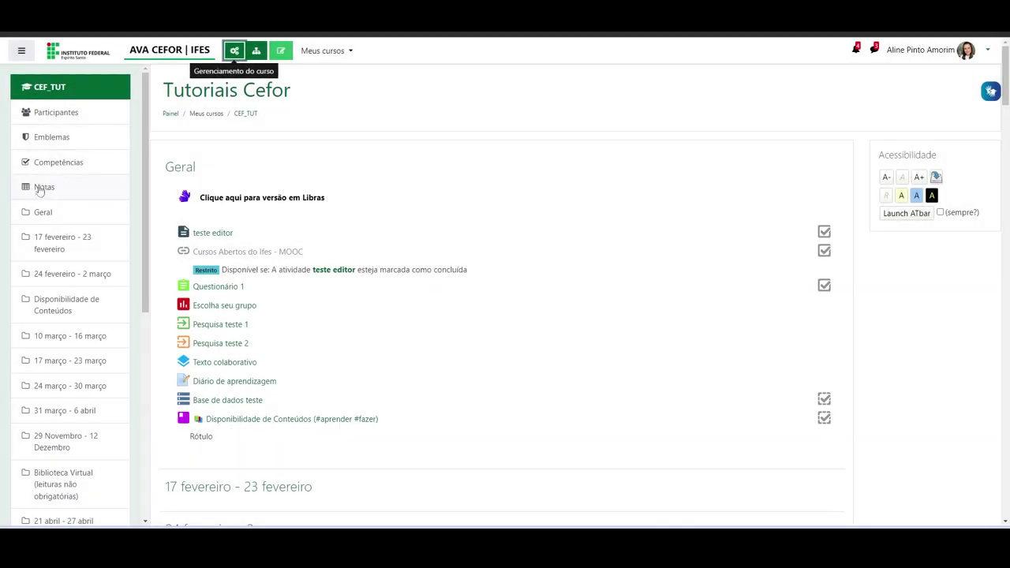
{"action": "left_click", "coordinate": [22, 51]}
{"action": "left_click", "coordinate": [22, 51]}
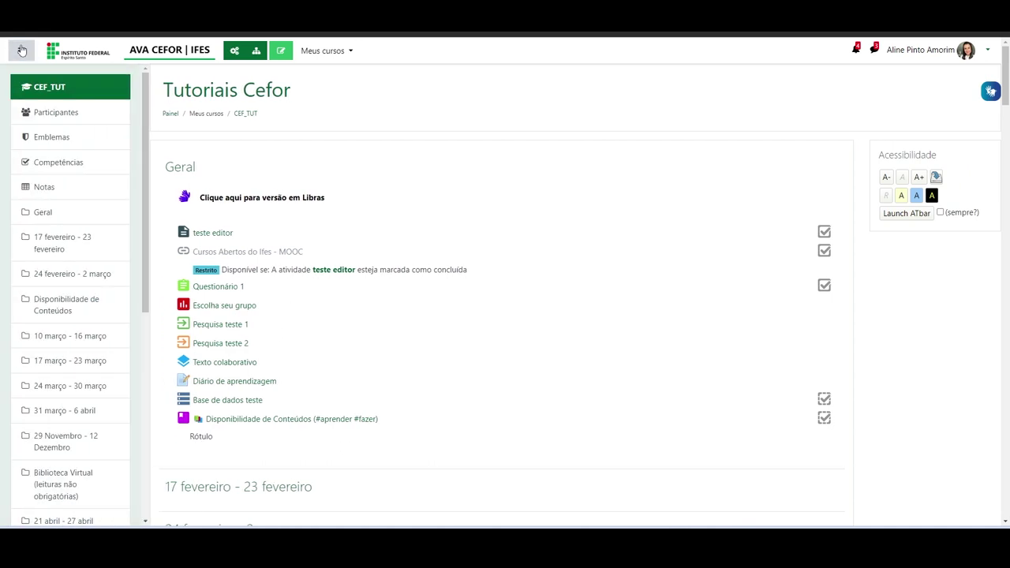
Open the course's grade report, look it over, and go to the gradebook setup (Configuração do Livro de Notas).
{"action": "left_click", "coordinate": [46, 188]}
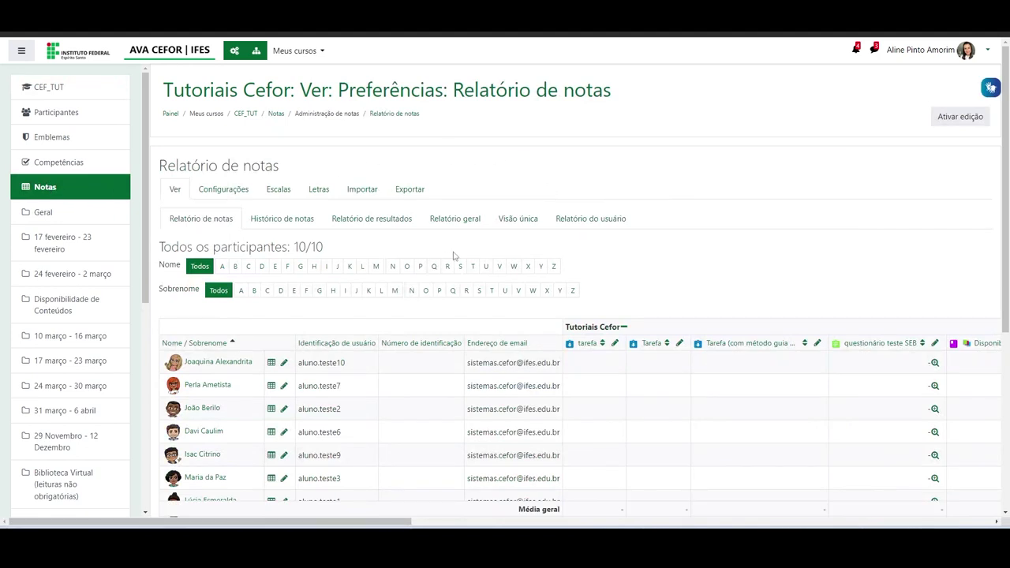
{"action": "scroll", "coordinate": [525, 265], "scroll_direction": "down", "scroll_amount": 2}
{"action": "scroll", "coordinate": [237, 294], "scroll_direction": "up", "scroll_amount": 2}
{"action": "left_click", "coordinate": [224, 191]}
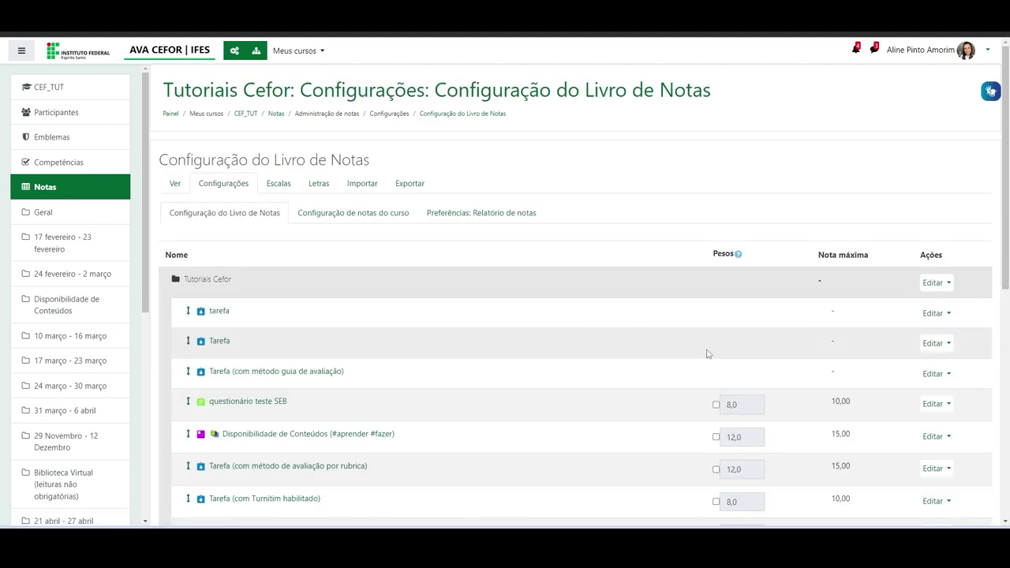
Examine the grade items with their weights and maximum grades, and the course total, in the gradebook setup.
{"action": "scroll", "coordinate": [332, 258], "scroll_direction": "down", "scroll_amount": 2}
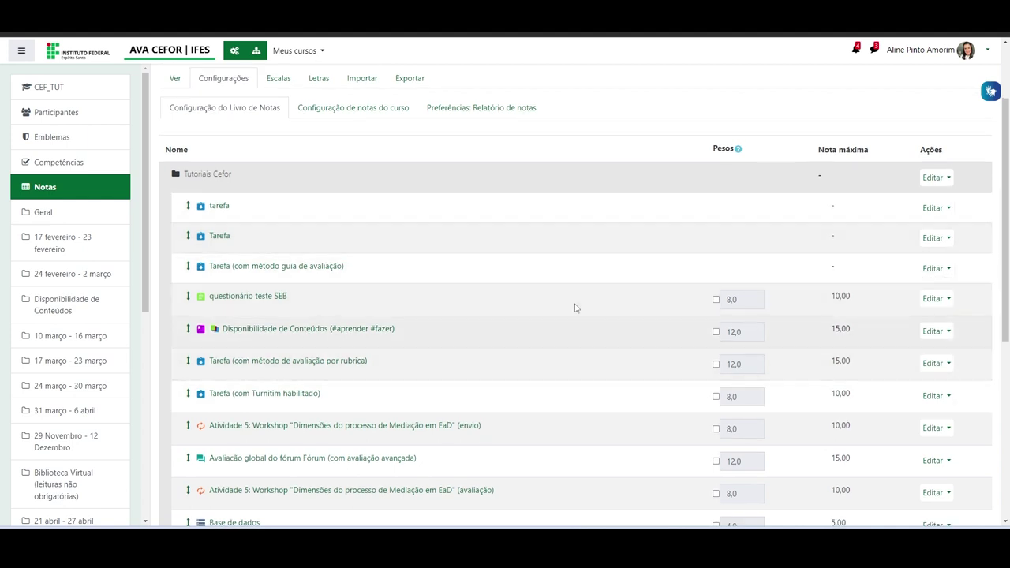
{"action": "scroll", "coordinate": [451, 266], "scroll_direction": "down", "scroll_amount": 4}
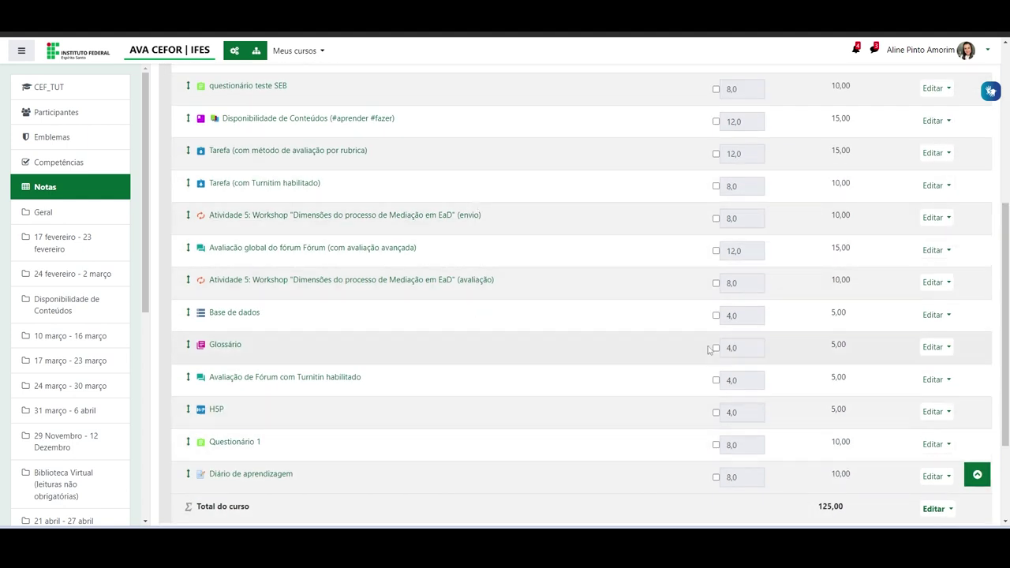
{"action": "scroll", "coordinate": [816, 221], "scroll_direction": "up", "scroll_amount": 3}
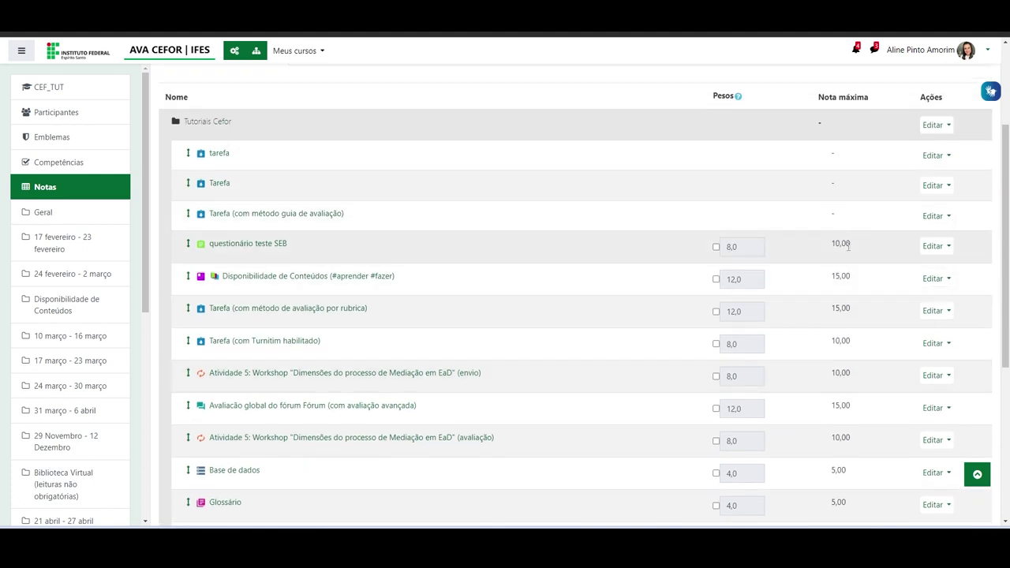
{"action": "scroll", "coordinate": [837, 322], "scroll_direction": "down", "scroll_amount": 4}
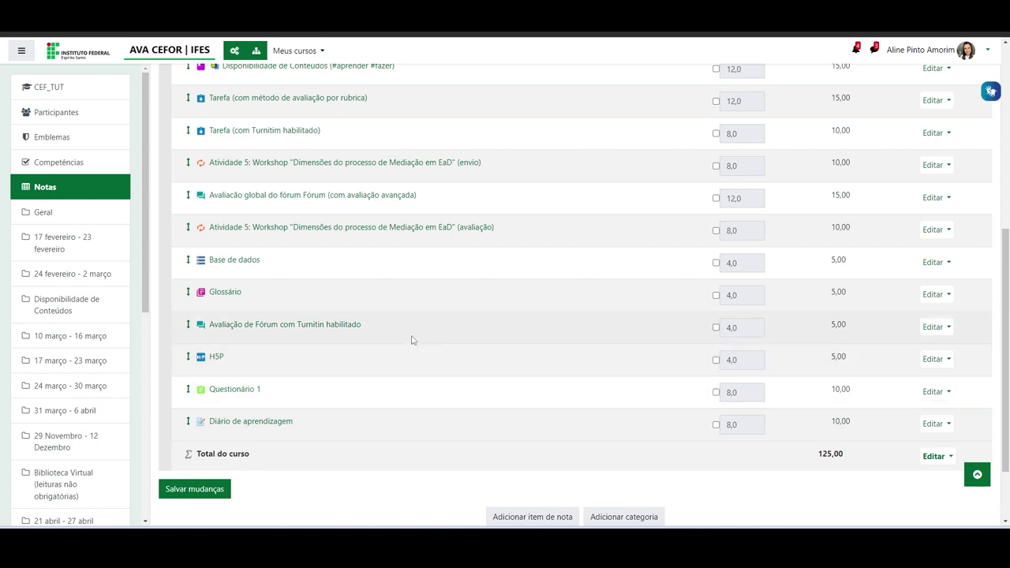
{"action": "scroll", "coordinate": [453, 273], "scroll_direction": "up", "scroll_amount": 5}
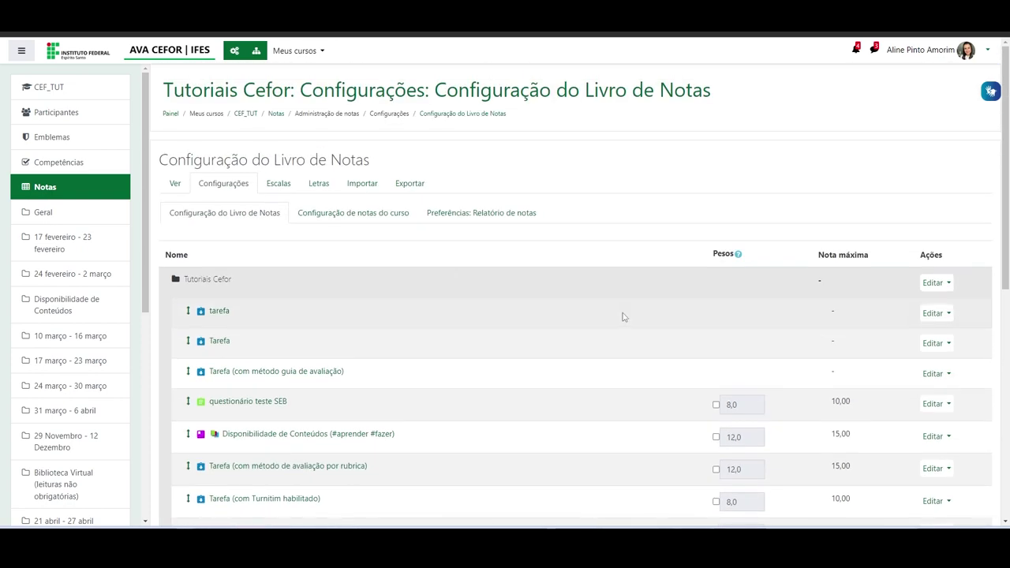
{"action": "scroll", "coordinate": [529, 311], "scroll_direction": "down", "scroll_amount": 5}
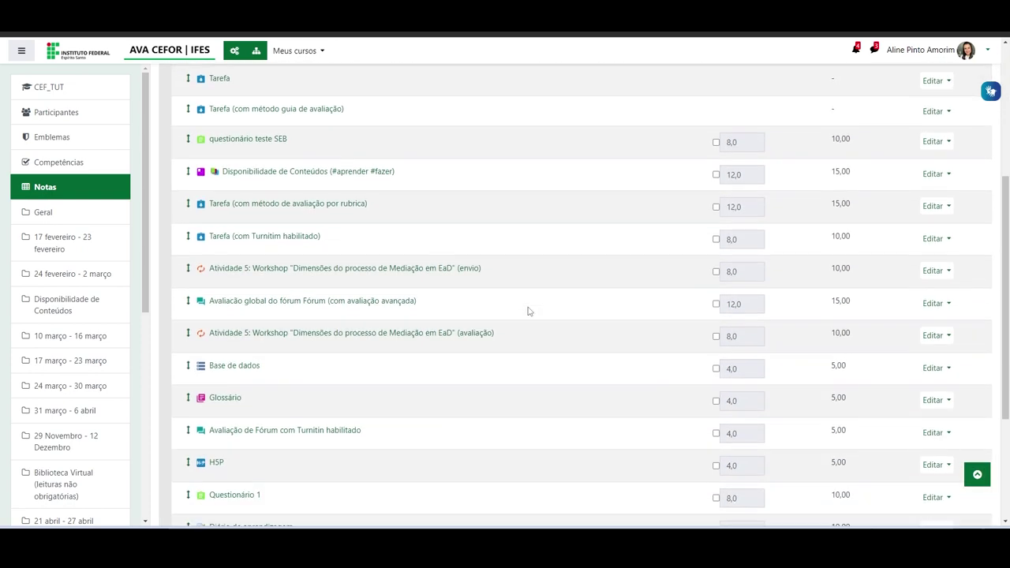
{"action": "scroll", "coordinate": [529, 311], "scroll_direction": "down", "scroll_amount": 2}
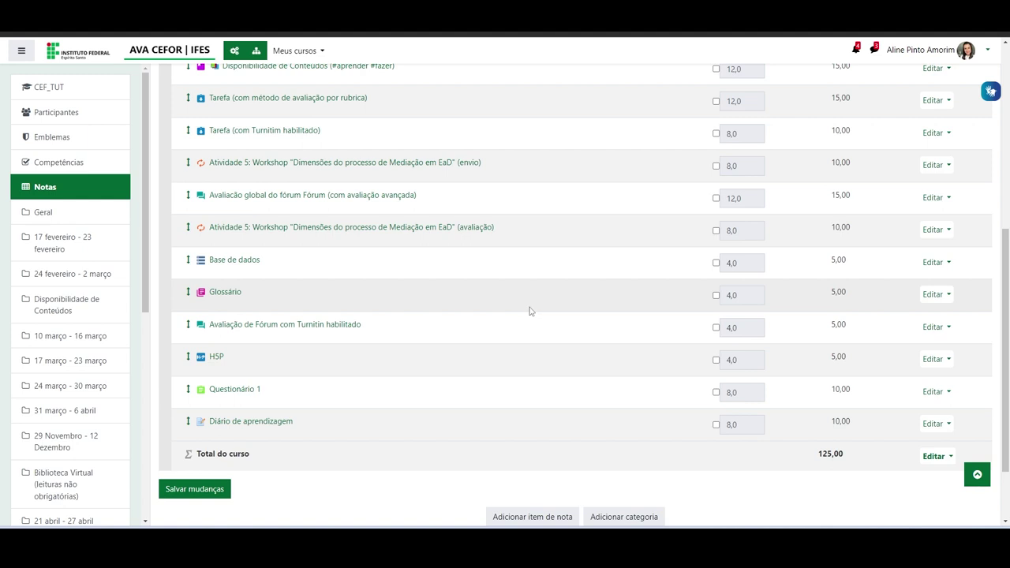
{"action": "scroll", "coordinate": [500, 458], "scroll_direction": "down", "scroll_amount": 2}
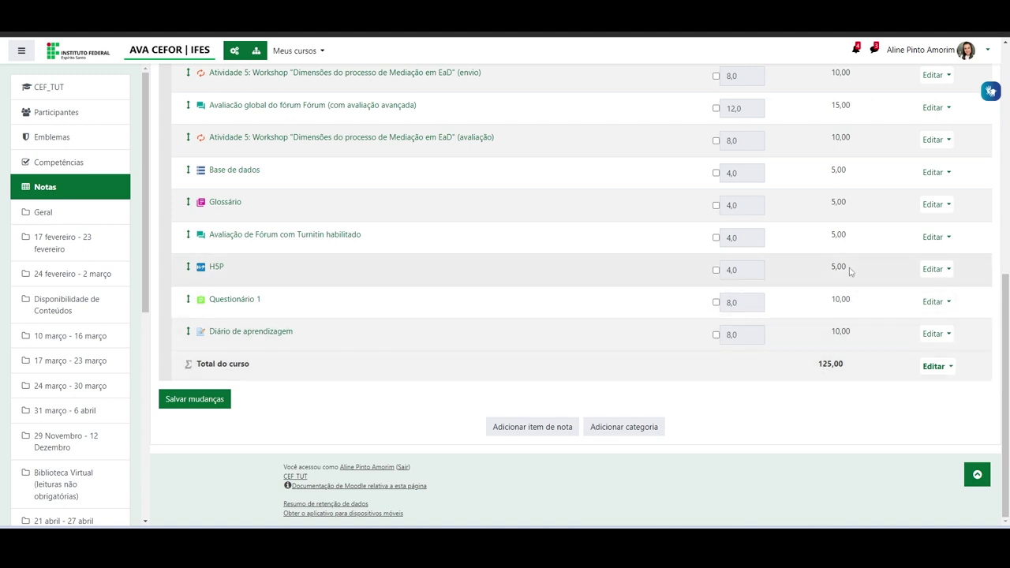
{"action": "scroll", "coordinate": [770, 269], "scroll_direction": "up", "scroll_amount": 3}
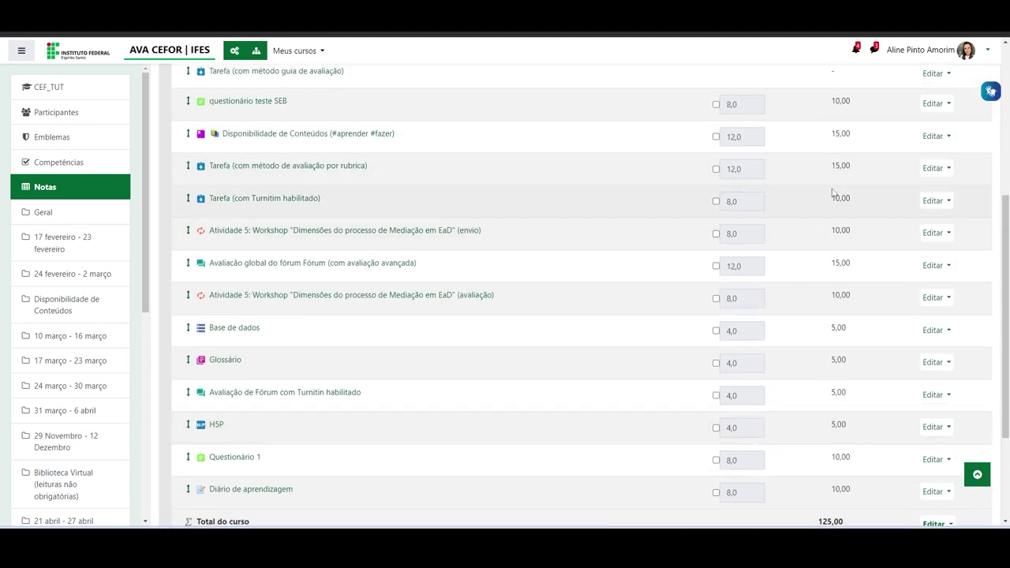
{"action": "scroll", "coordinate": [864, 229], "scroll_direction": "down", "scroll_amount": 2}
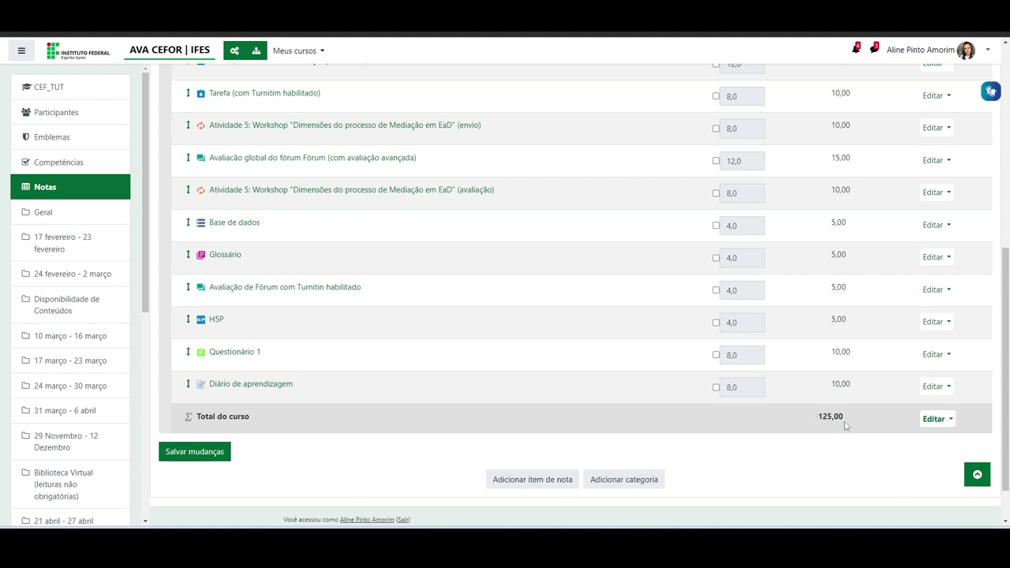
{"action": "scroll", "coordinate": [836, 419], "scroll_direction": "up", "scroll_amount": 3}
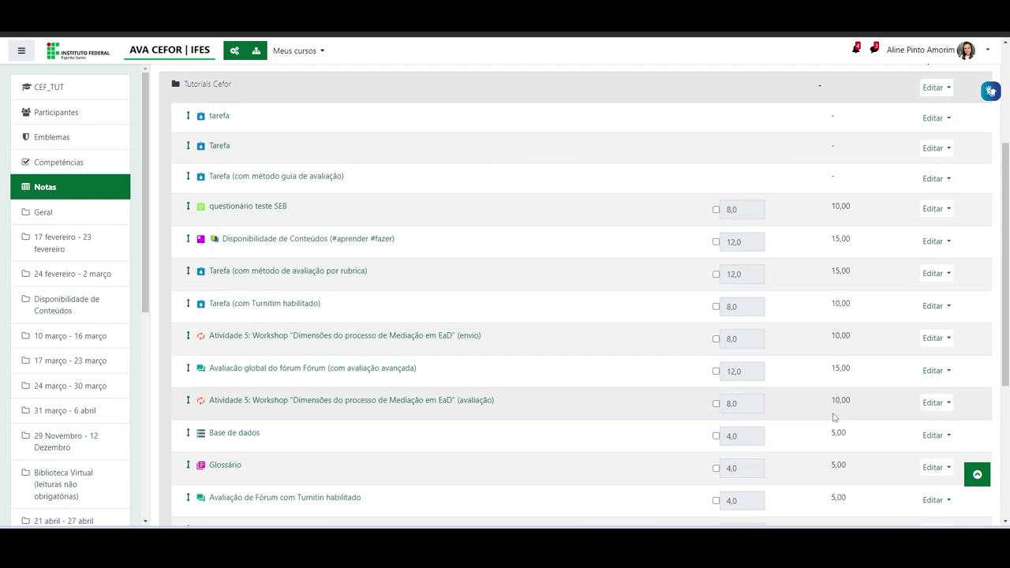
{"action": "scroll", "coordinate": [836, 416], "scroll_direction": "up", "scroll_amount": 2}
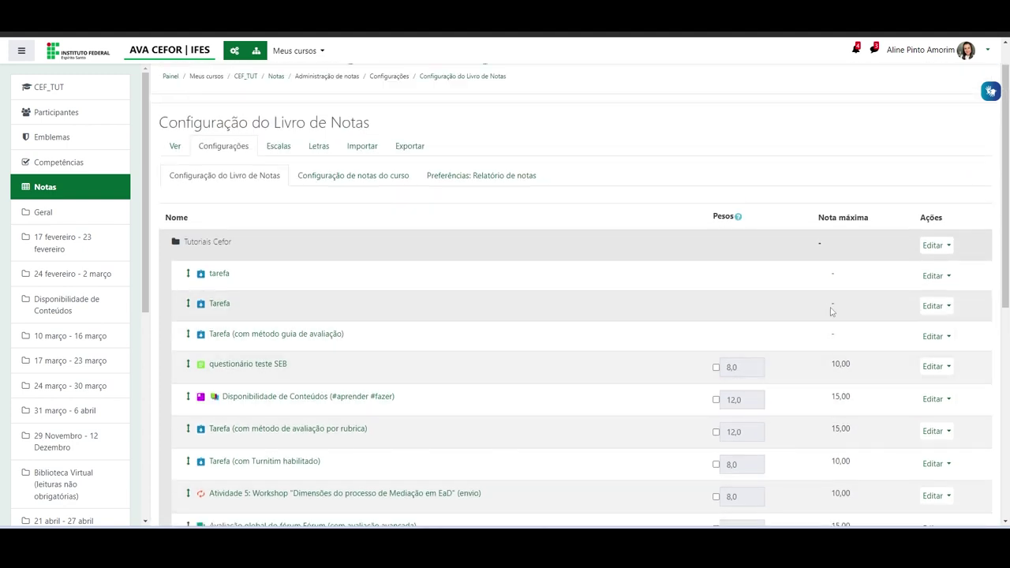
{"action": "scroll", "coordinate": [837, 316], "scroll_direction": "down", "scroll_amount": 2}
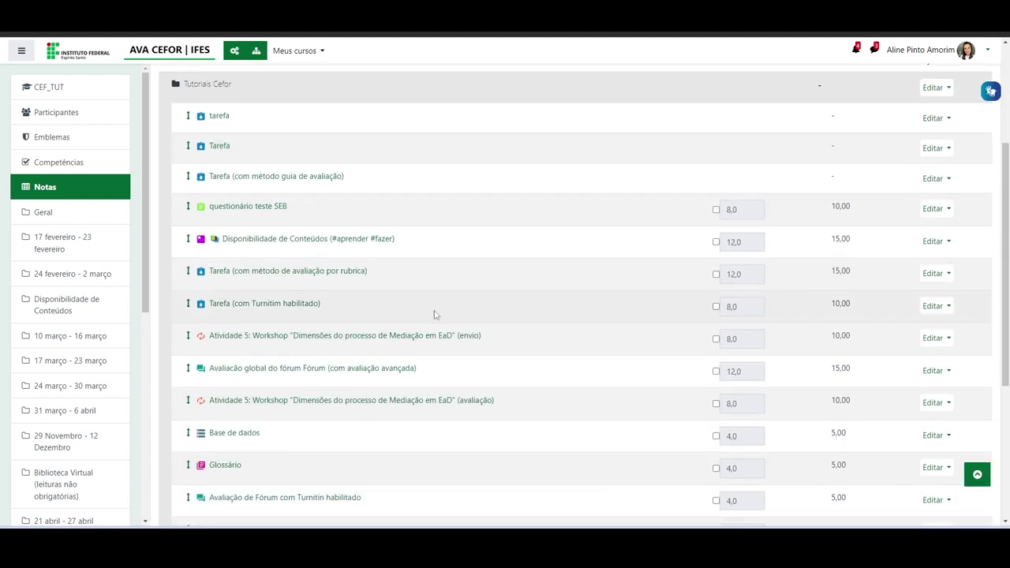
{"action": "scroll", "coordinate": [552, 327], "scroll_direction": "down", "scroll_amount": 3}
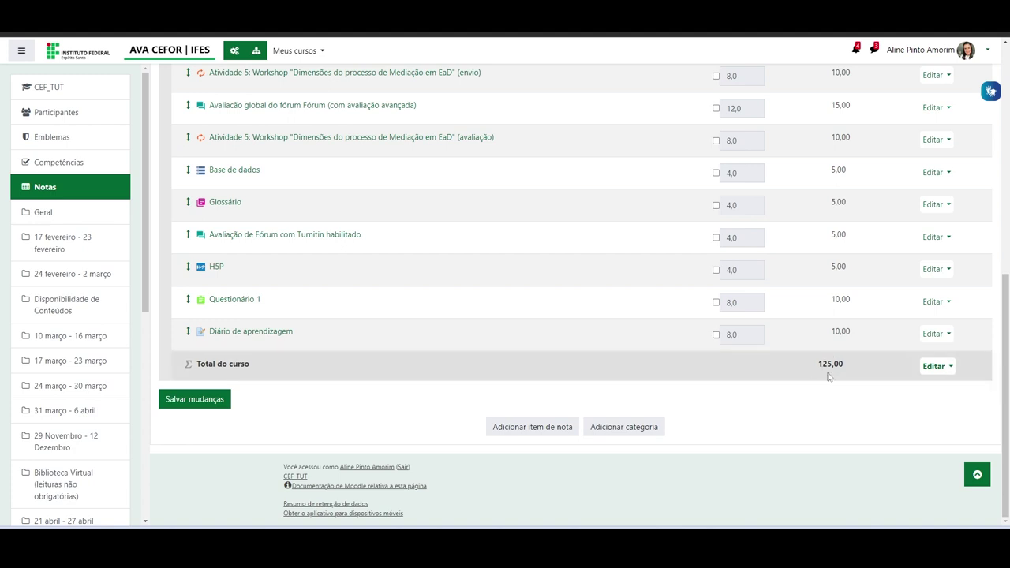
{"action": "scroll", "coordinate": [764, 356], "scroll_direction": "up", "scroll_amount": 10}
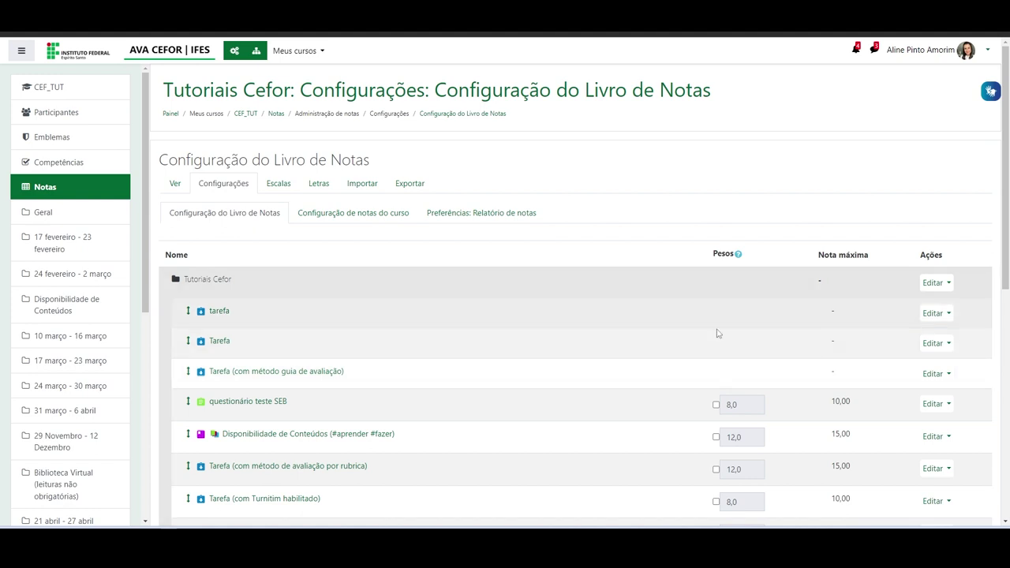
Open the settings of the Tutoriais Cefor grade category and read the help for Forma de agregação das notas.
{"action": "left_click", "coordinate": [948, 284]}
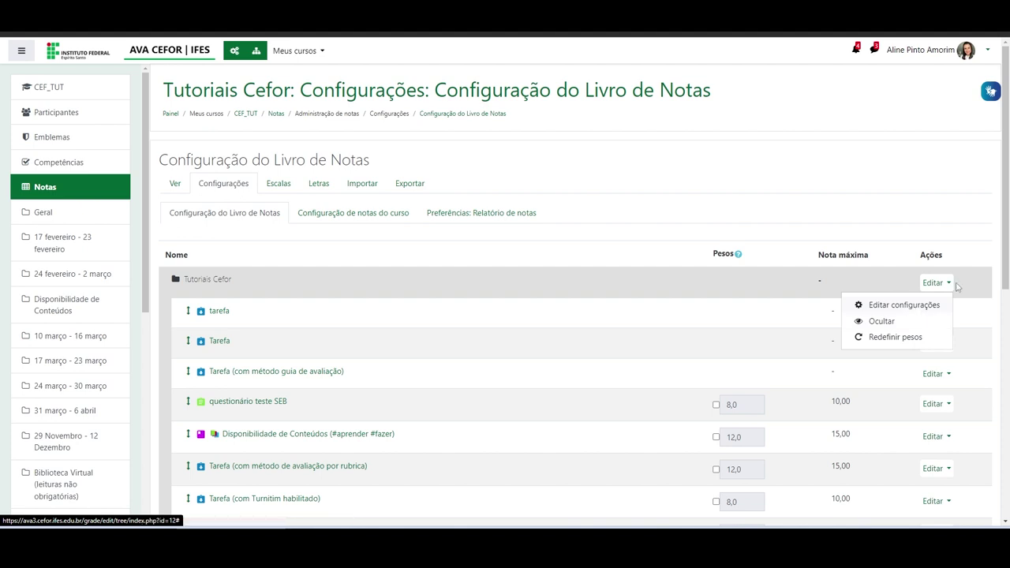
{"action": "left_click", "coordinate": [906, 306]}
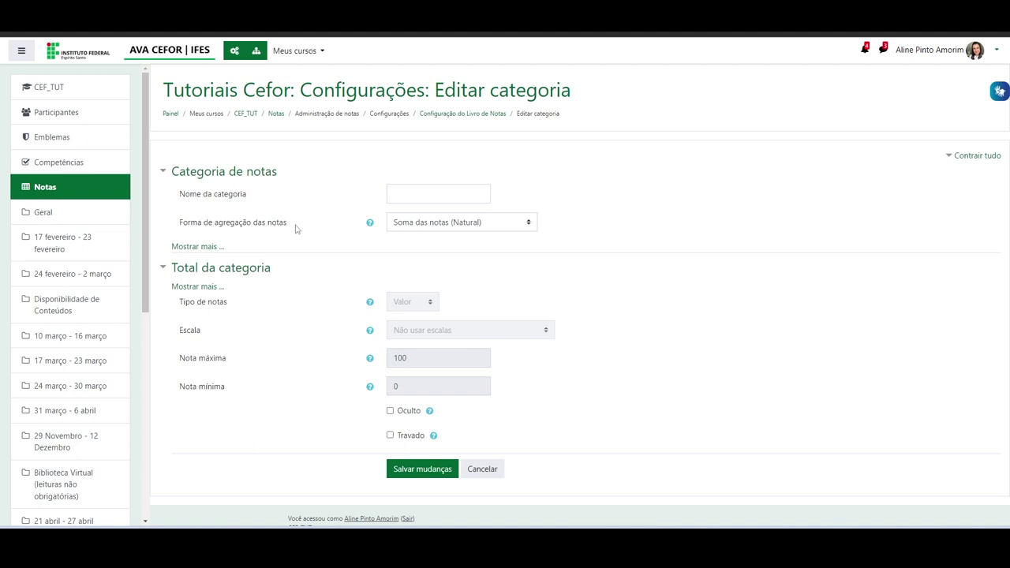
{"action": "left_click", "coordinate": [370, 224]}
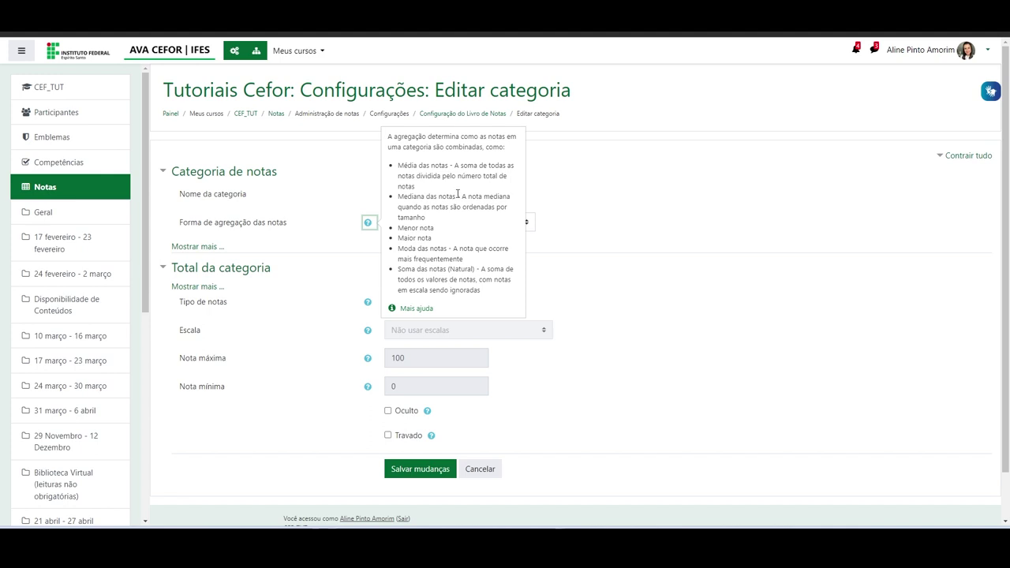
{"action": "left_click", "coordinate": [566, 176]}
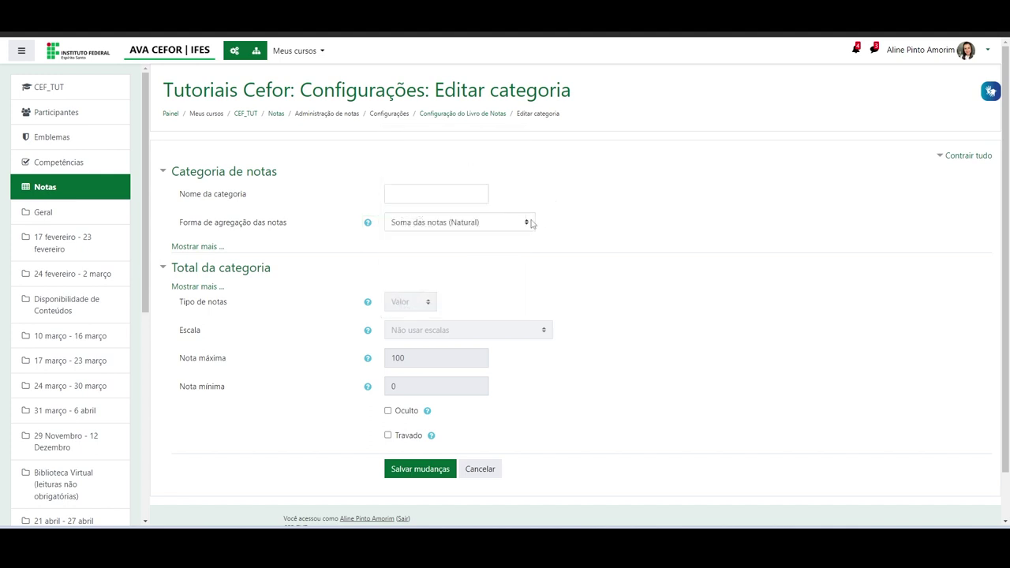
Review the grade aggregation options, keep Soma das notas (Natural), and leave the category settings without saving.
{"action": "left_click", "coordinate": [527, 222]}
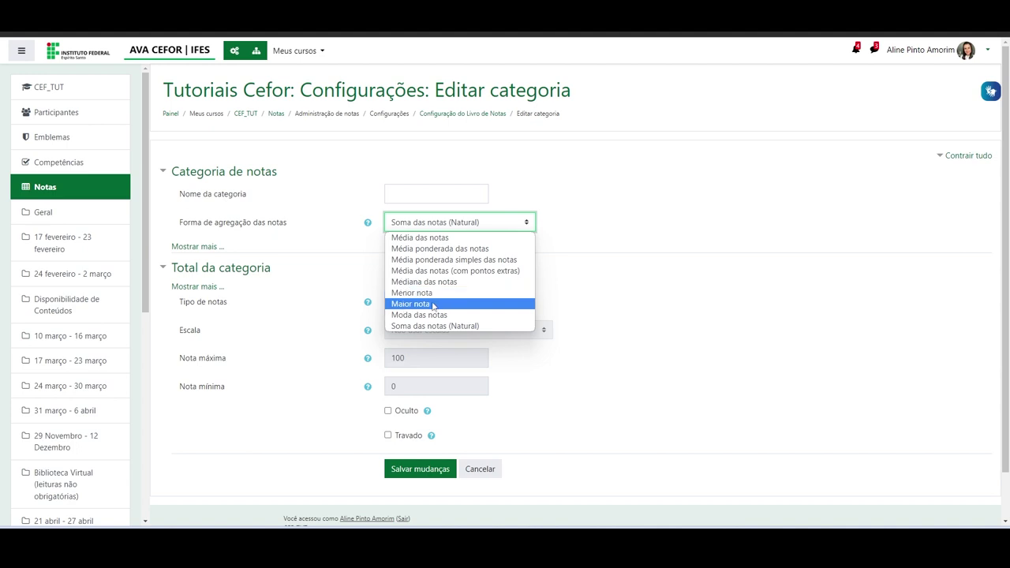
{"action": "left_click", "coordinate": [488, 326]}
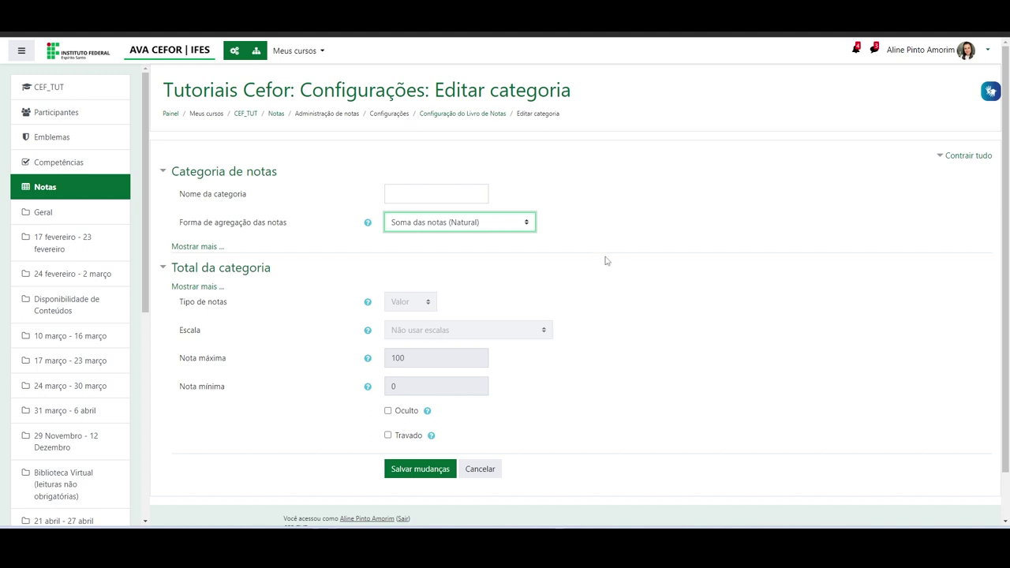
{"action": "left_click", "coordinate": [529, 225]}
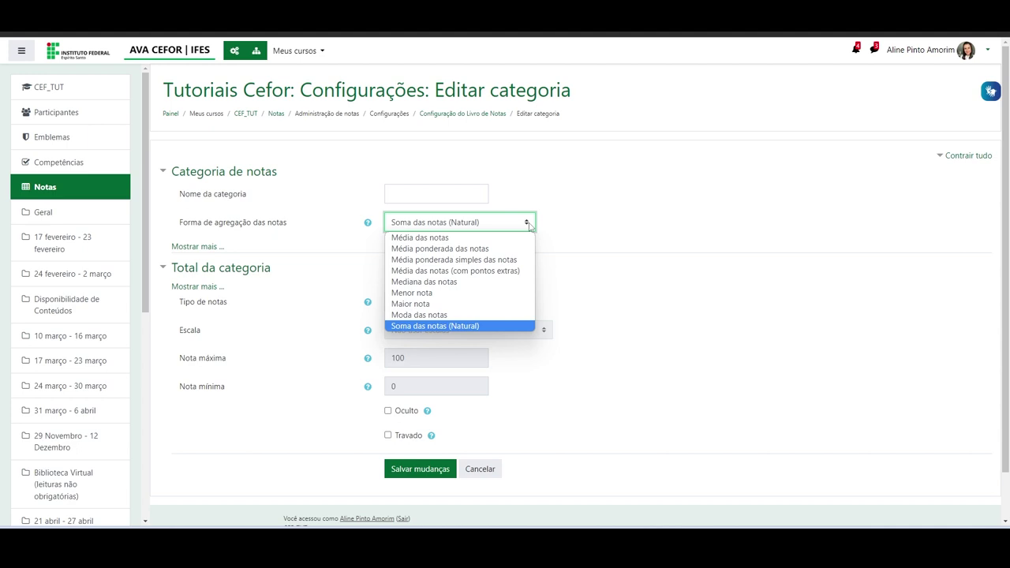
{"action": "left_click", "coordinate": [529, 226]}
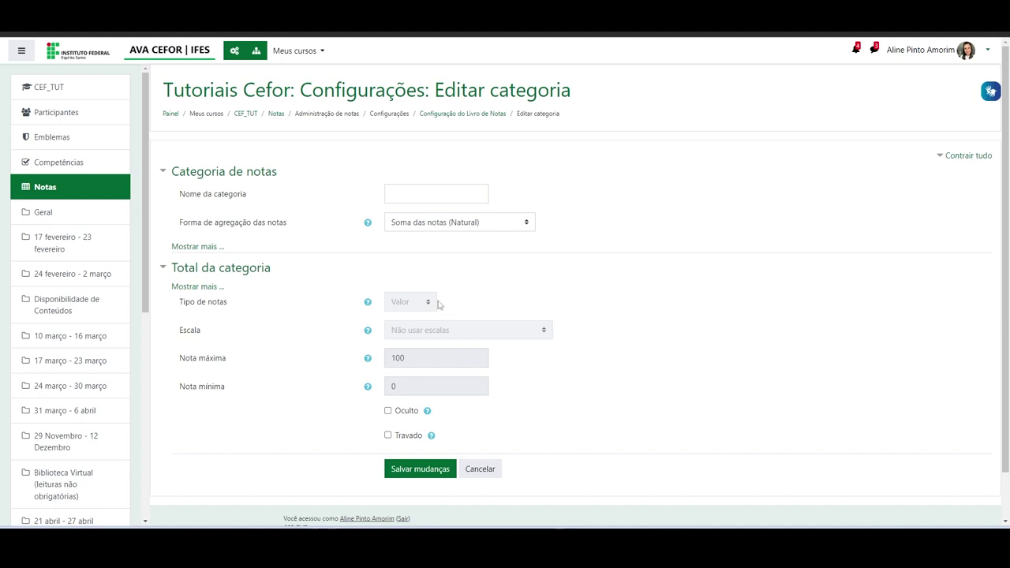
{"action": "left_click", "coordinate": [482, 472]}
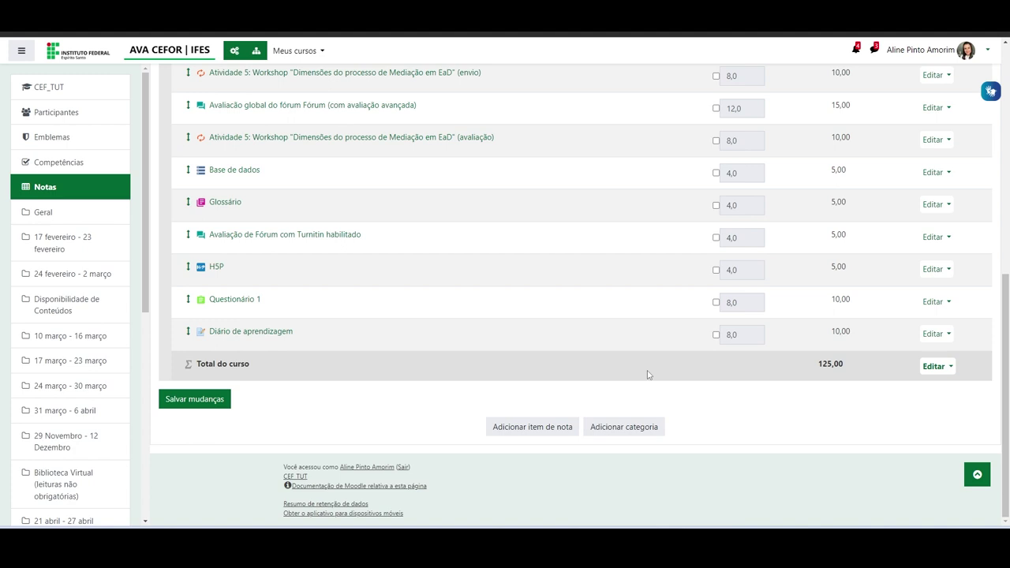
Start a new grade item (item de nota) named "Apresentação síncrona" with Valor as its grade type.
{"action": "scroll", "coordinate": [710, 296], "scroll_direction": "up", "scroll_amount": 5}
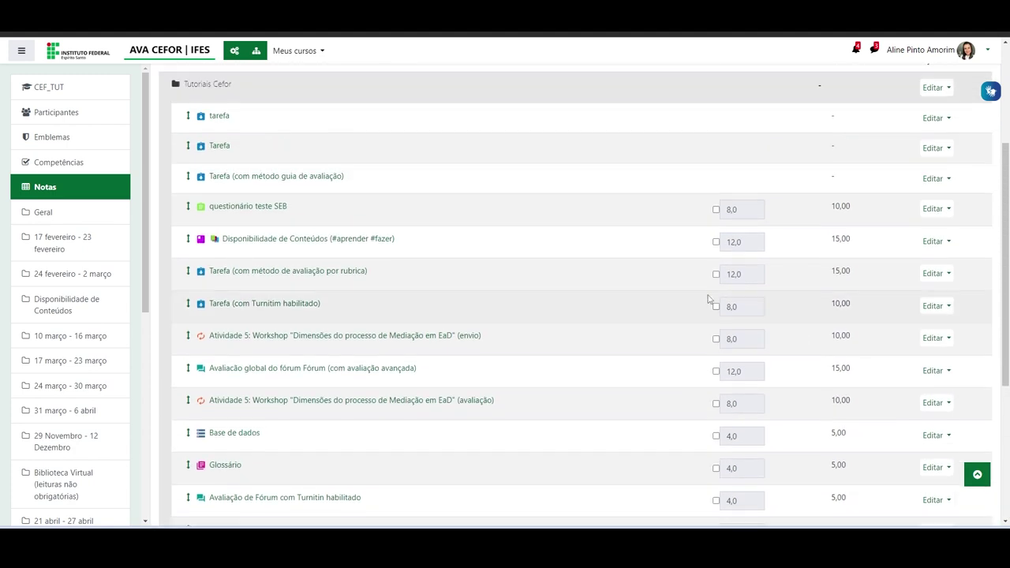
{"action": "scroll", "coordinate": [469, 230], "scroll_direction": "up", "scroll_amount": 2}
{"action": "scroll", "coordinate": [469, 230], "scroll_direction": "down", "scroll_amount": 2}
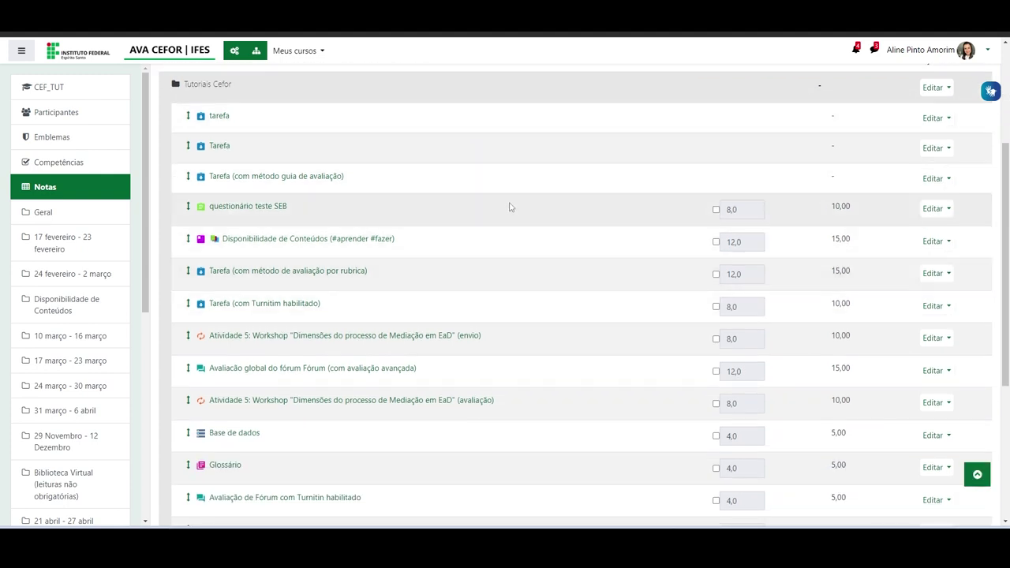
{"action": "scroll", "coordinate": [559, 265], "scroll_direction": "down", "scroll_amount": 2}
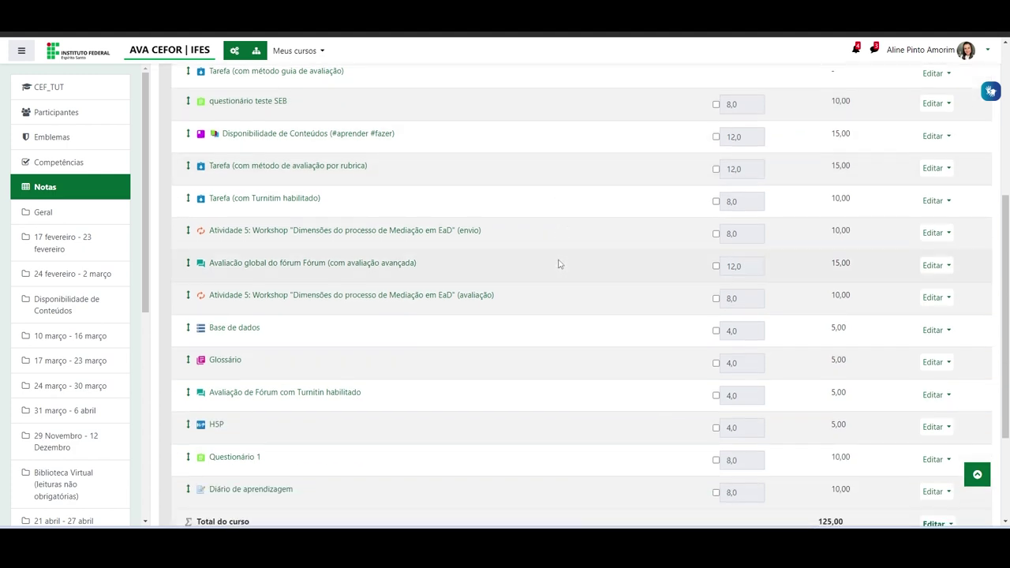
{"action": "scroll", "coordinate": [559, 265], "scroll_direction": "down", "scroll_amount": 3}
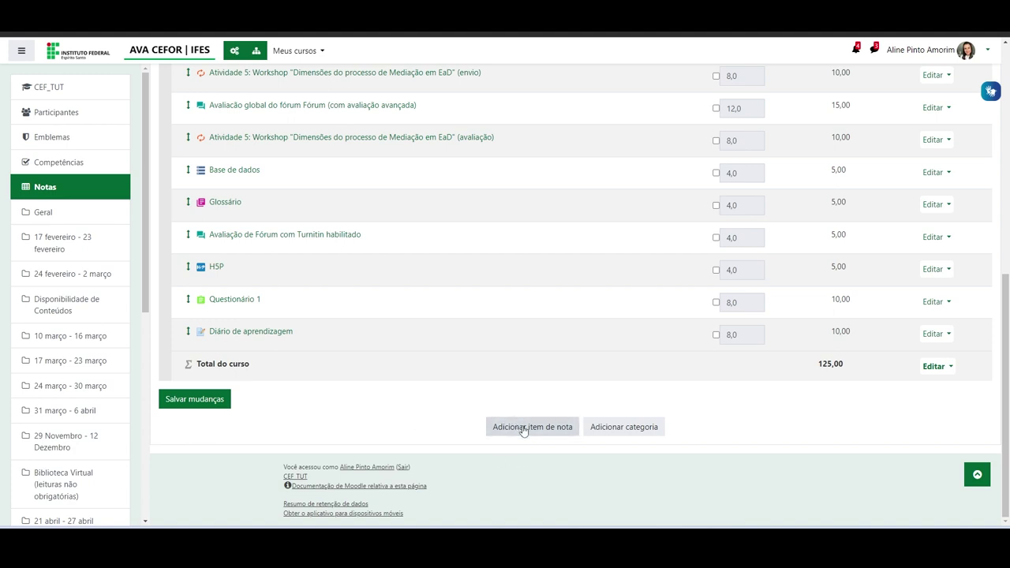
{"action": "left_click", "coordinate": [525, 429]}
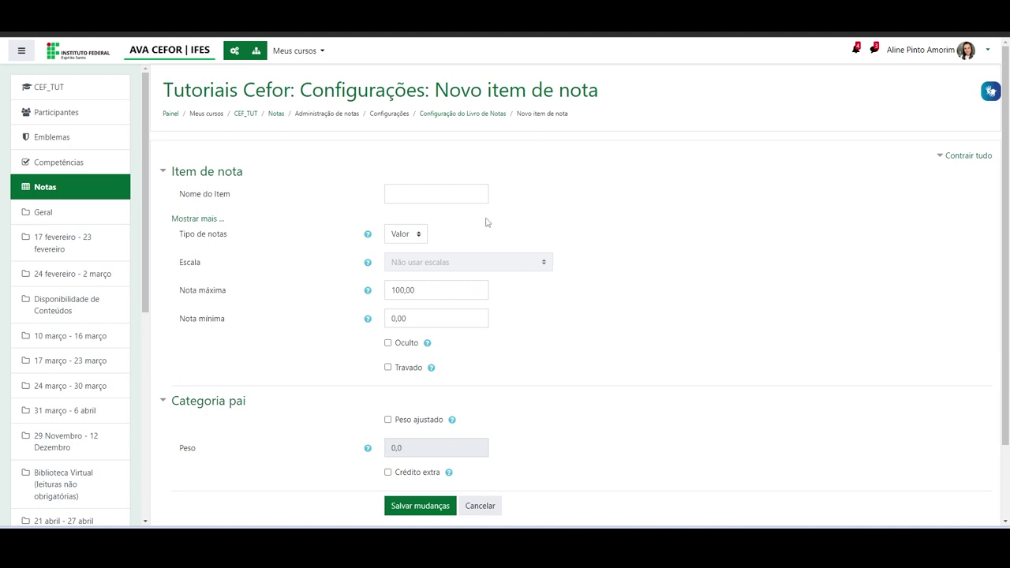
{"action": "left_click", "coordinate": [410, 196]}
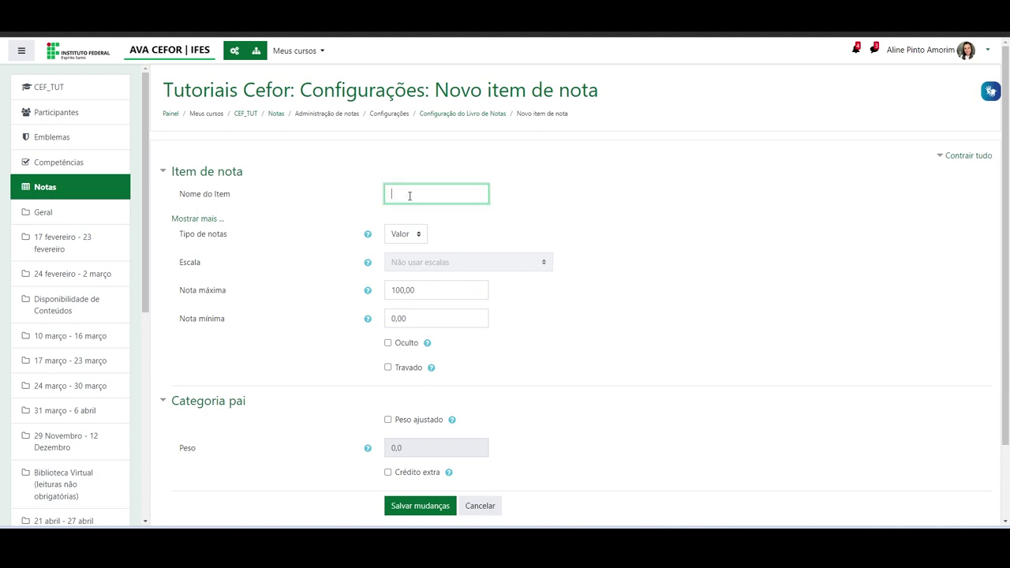
{"action": "type", "text": "Apresentação sincrona"}
{"action": "left_click", "coordinate": [421, 237]}
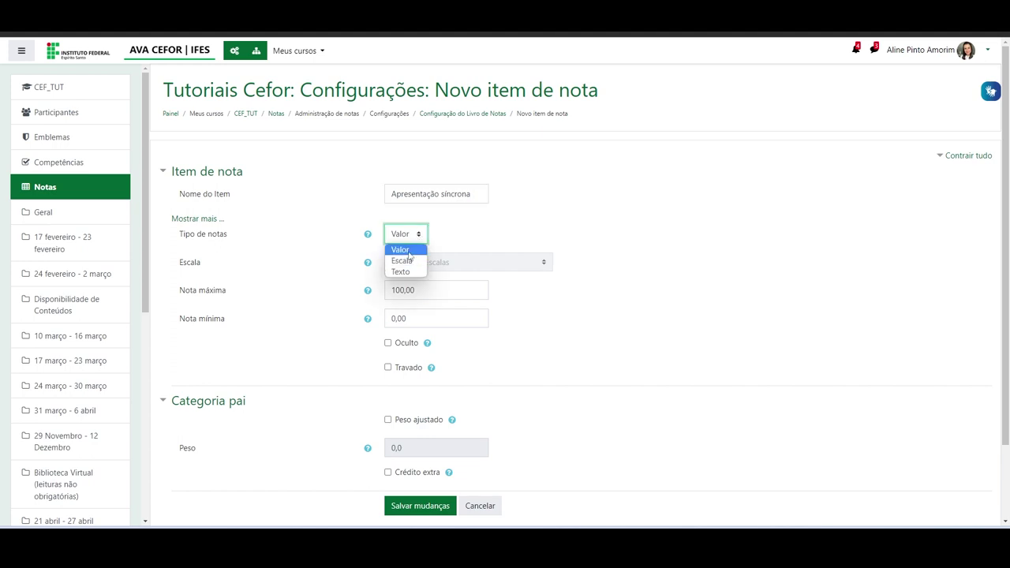
{"action": "left_click", "coordinate": [418, 251]}
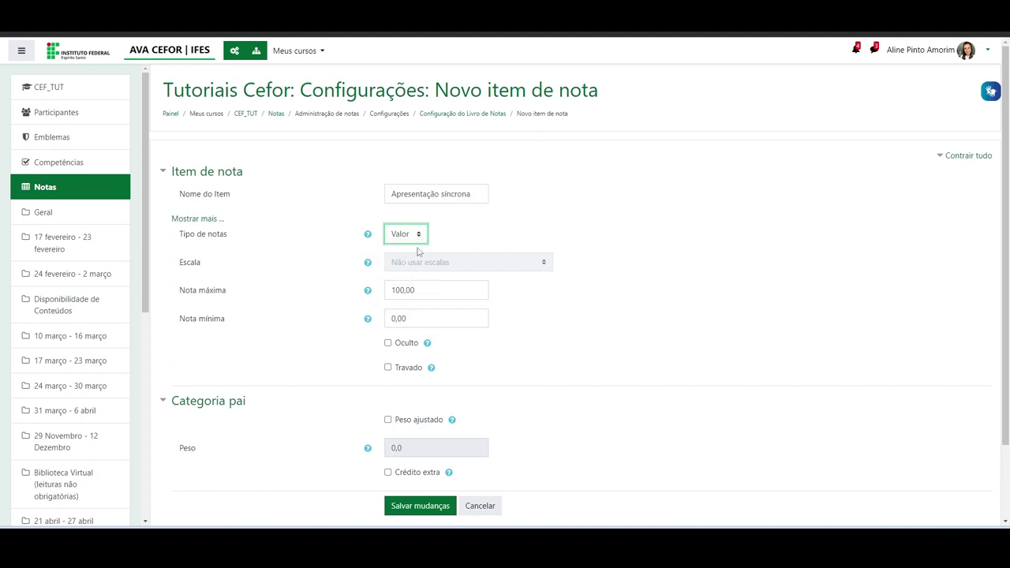
Set the new grade item's maximum grade (Nota máxima) to 5 and save the item.
{"action": "left_click", "coordinate": [421, 290]}
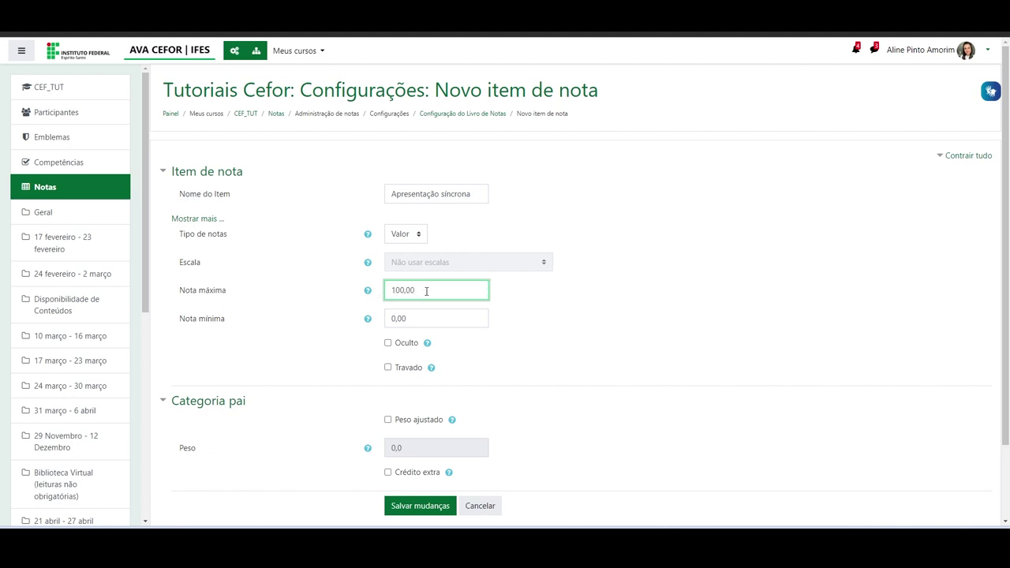
{"action": "key", "text": "BackSpace"}
{"action": "key", "text": "BackSpace"}
{"action": "key", "text": "BackSpace"}
{"action": "key", "text": "BackSpace"}
{"action": "key", "text": "BackSpace"}
{"action": "type", "text": "5"}
{"action": "scroll", "coordinate": [426, 291], "scroll_direction": "down", "scroll_amount": 2}
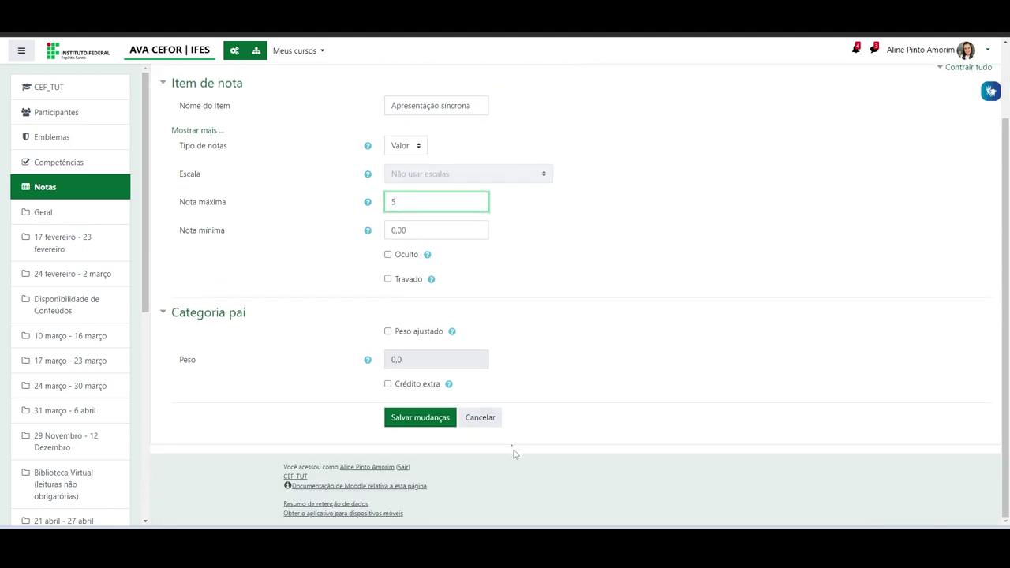
{"action": "left_click", "coordinate": [414, 419]}
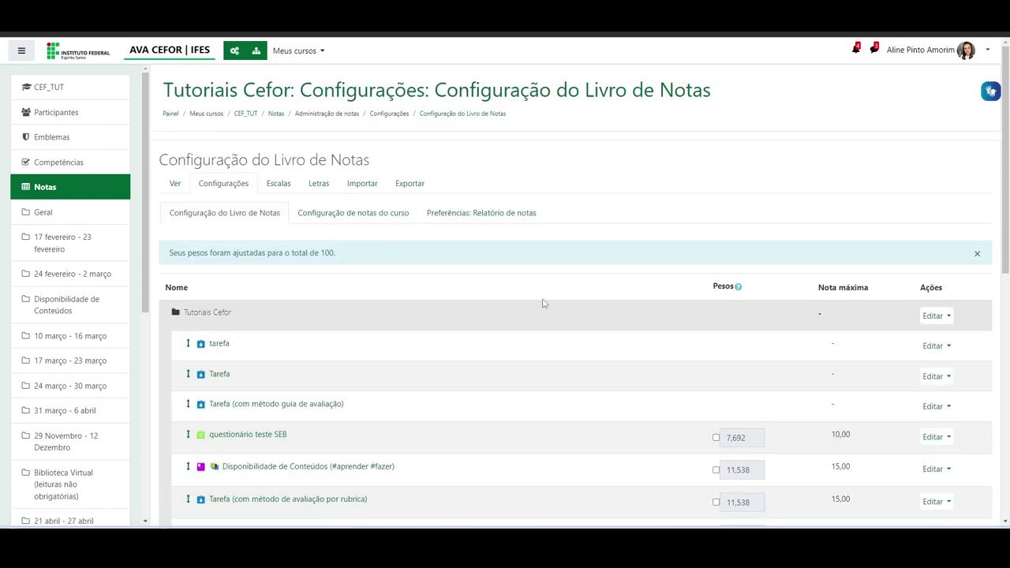
Move the Apresentação síncrona item between Tarefa (com método guia de avaliação) and questionário teste SEB in the gradebook setup.
{"action": "scroll", "coordinate": [541, 300], "scroll_direction": "down", "scroll_amount": 7}
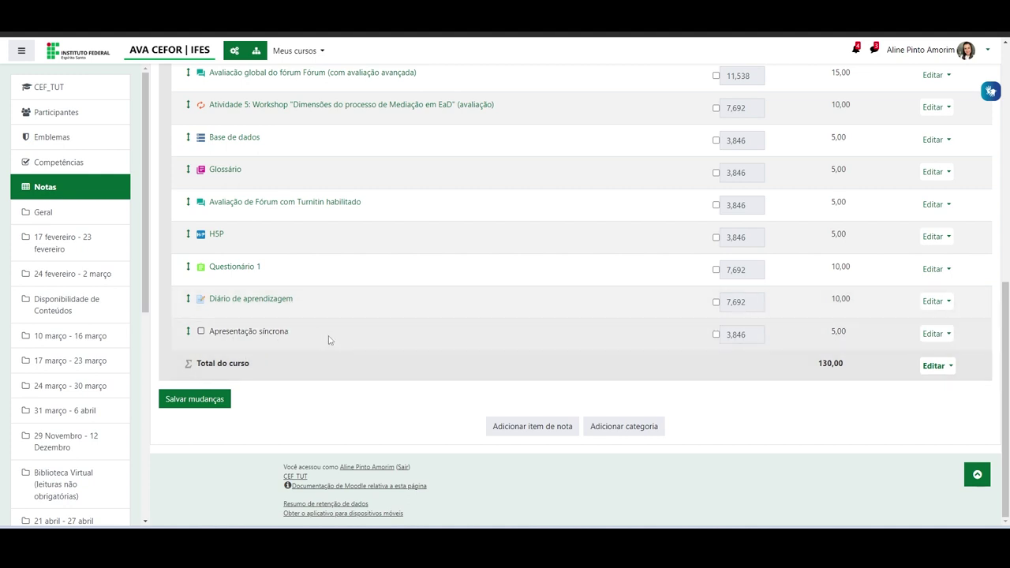
{"action": "scroll", "coordinate": [327, 345], "scroll_direction": "up", "scroll_amount": 1}
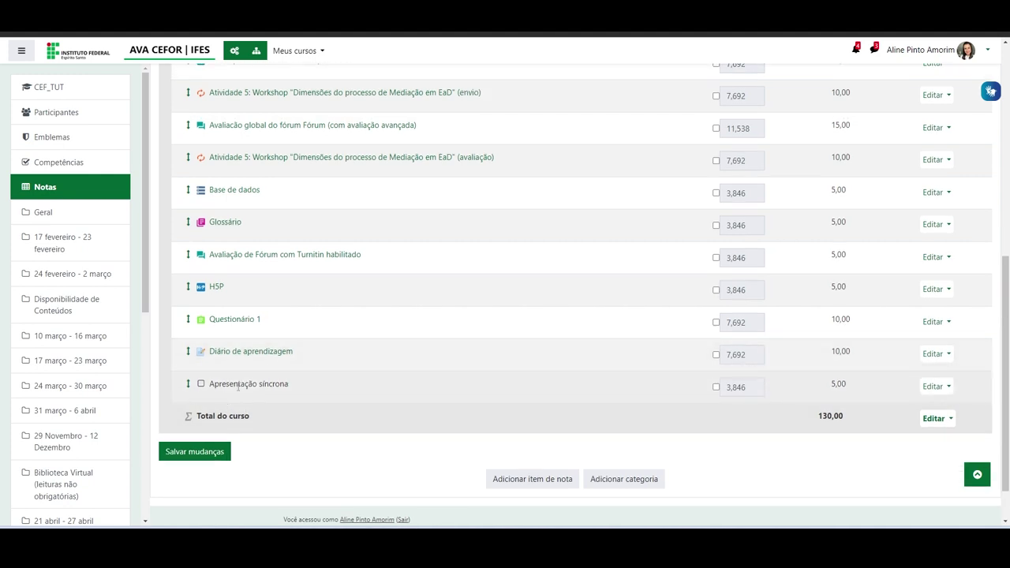
{"action": "scroll", "coordinate": [382, 376], "scroll_direction": "up", "scroll_amount": 2}
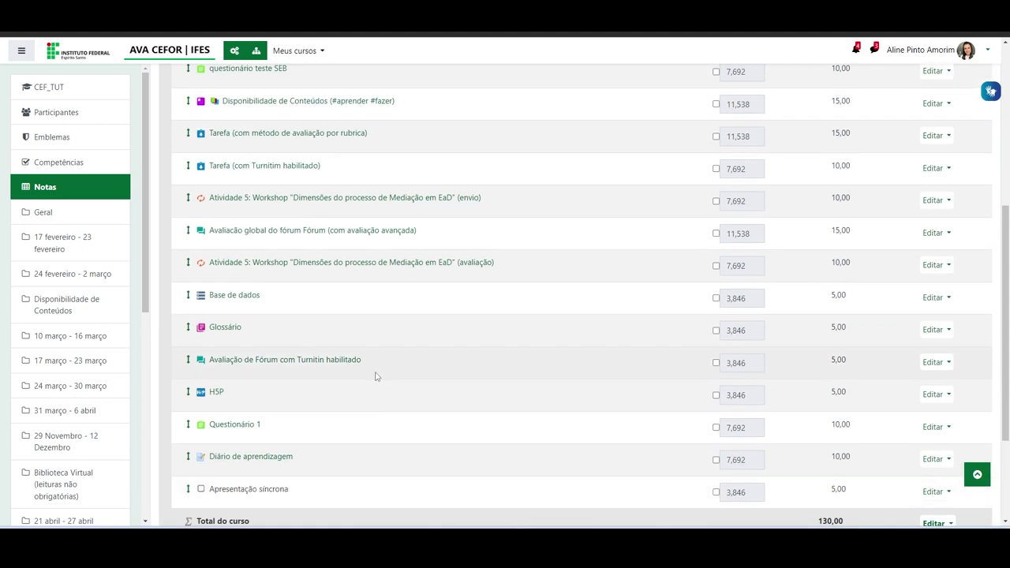
{"action": "scroll", "coordinate": [376, 376], "scroll_direction": "down", "scroll_amount": 3}
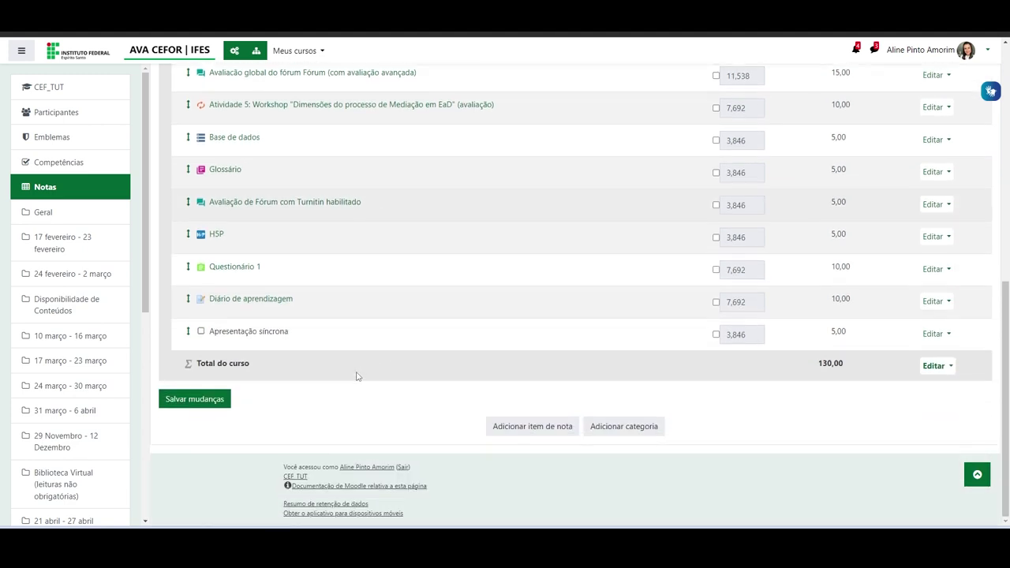
{"action": "left_click", "coordinate": [189, 336]}
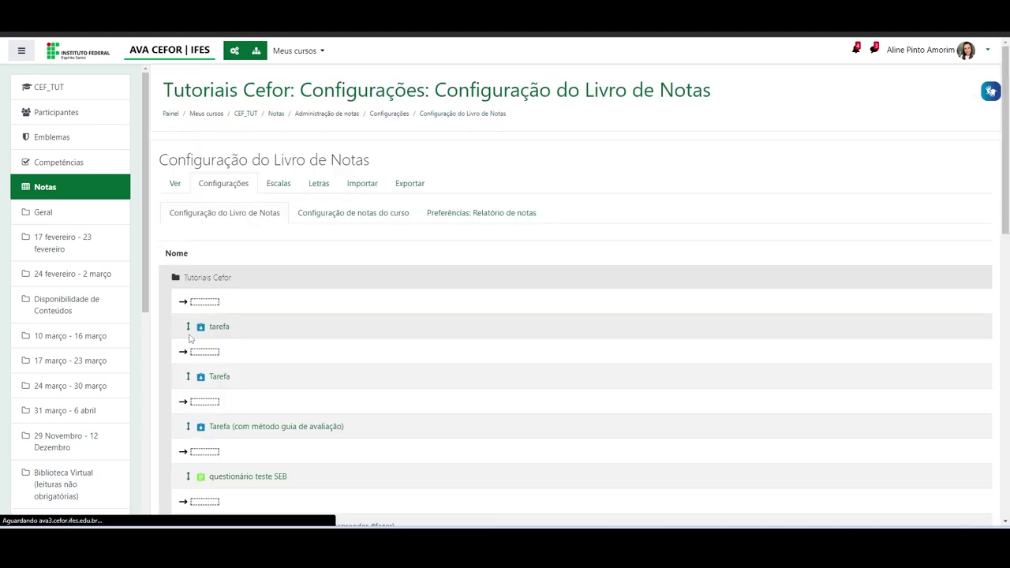
{"action": "scroll", "coordinate": [286, 367], "scroll_direction": "down", "scroll_amount": 4}
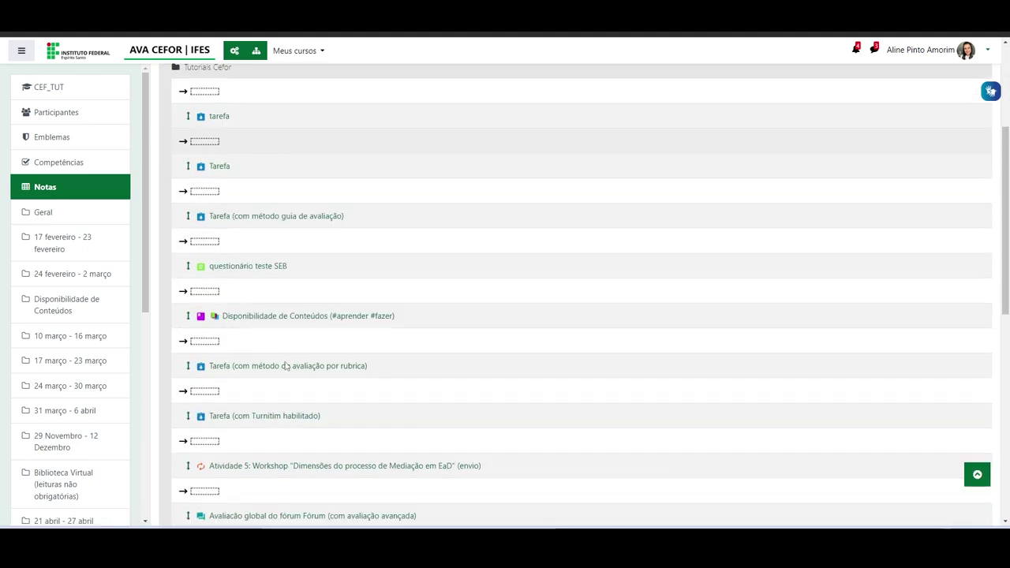
{"action": "left_click", "coordinate": [211, 243]}
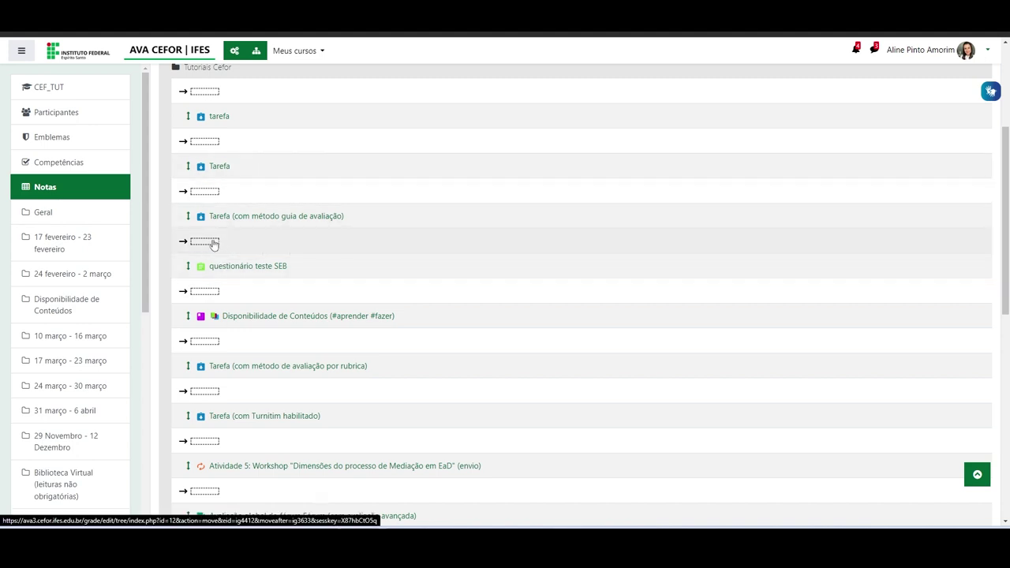
Check the order, weights and course total of the grade items, and save the gradebook setup changes.
{"action": "scroll", "coordinate": [446, 314], "scroll_direction": "down", "scroll_amount": 1}
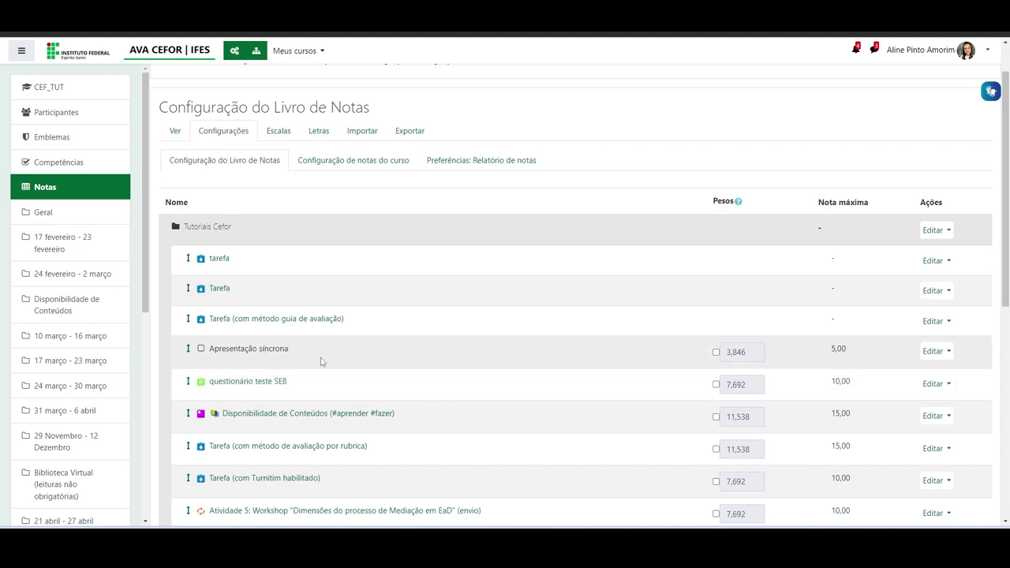
{"action": "scroll", "coordinate": [393, 350], "scroll_direction": "down", "scroll_amount": 6}
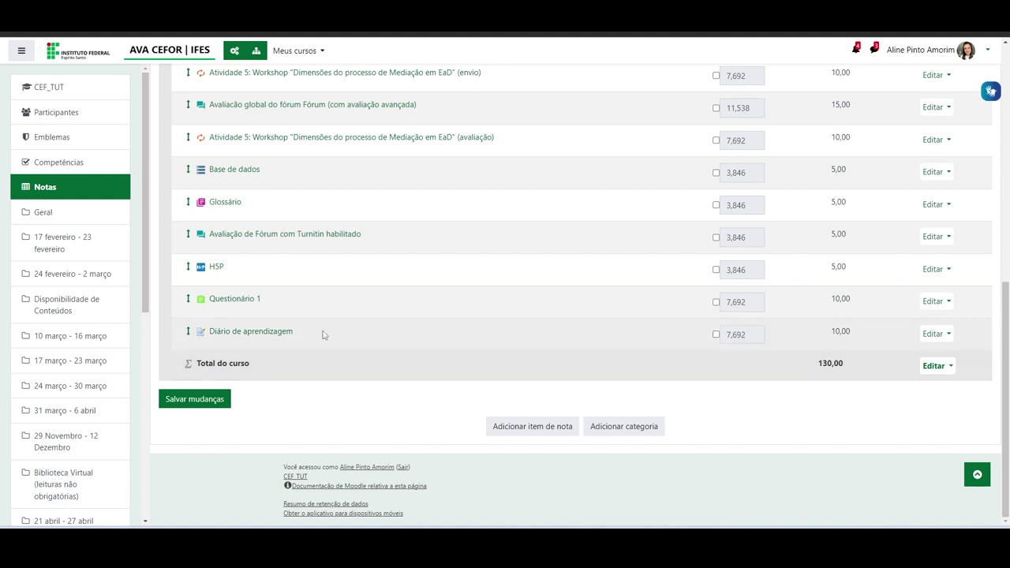
{"action": "scroll", "coordinate": [409, 318], "scroll_direction": "up", "scroll_amount": 3}
{"action": "scroll", "coordinate": [408, 318], "scroll_direction": "up", "scroll_amount": 3}
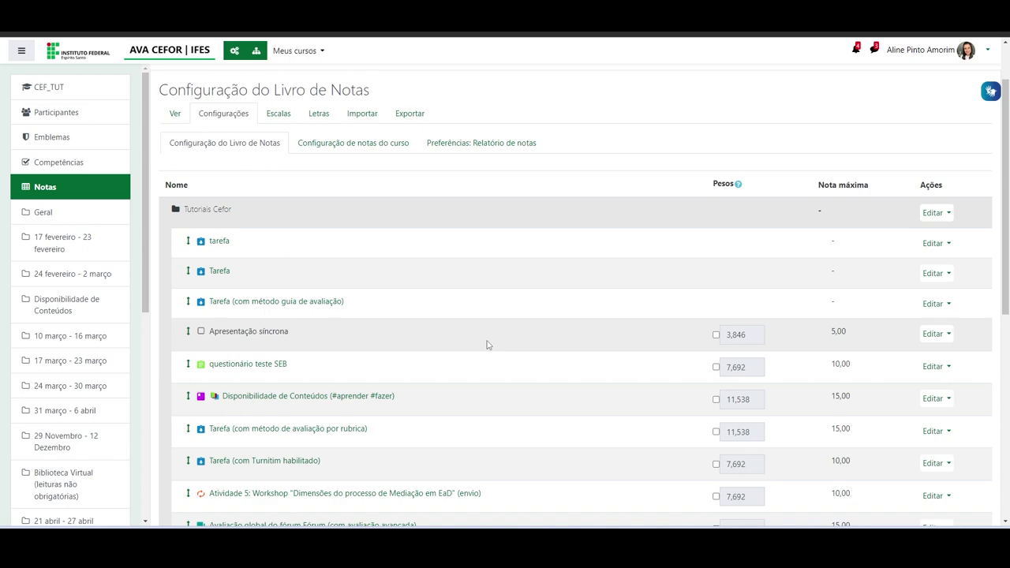
{"action": "scroll", "coordinate": [487, 345], "scroll_direction": "down", "scroll_amount": 5}
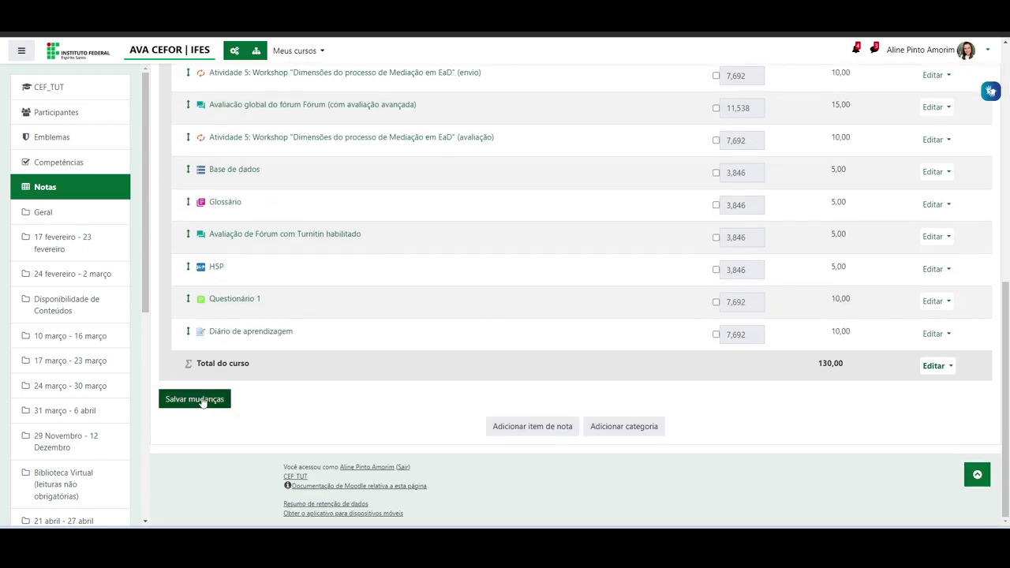
{"action": "left_click", "coordinate": [198, 399]}
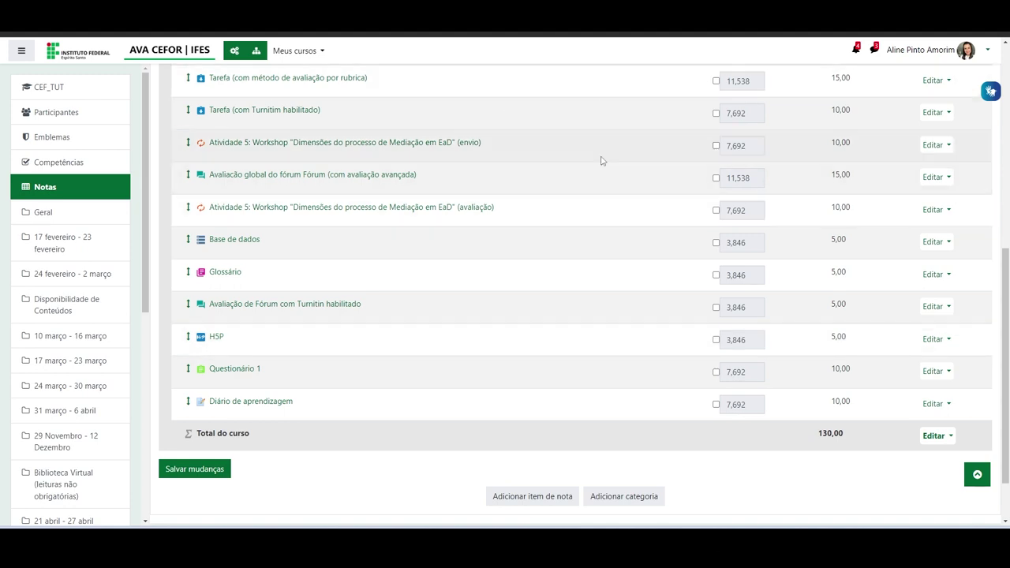
{"action": "scroll", "coordinate": [594, 272], "scroll_direction": "up", "scroll_amount": 10}
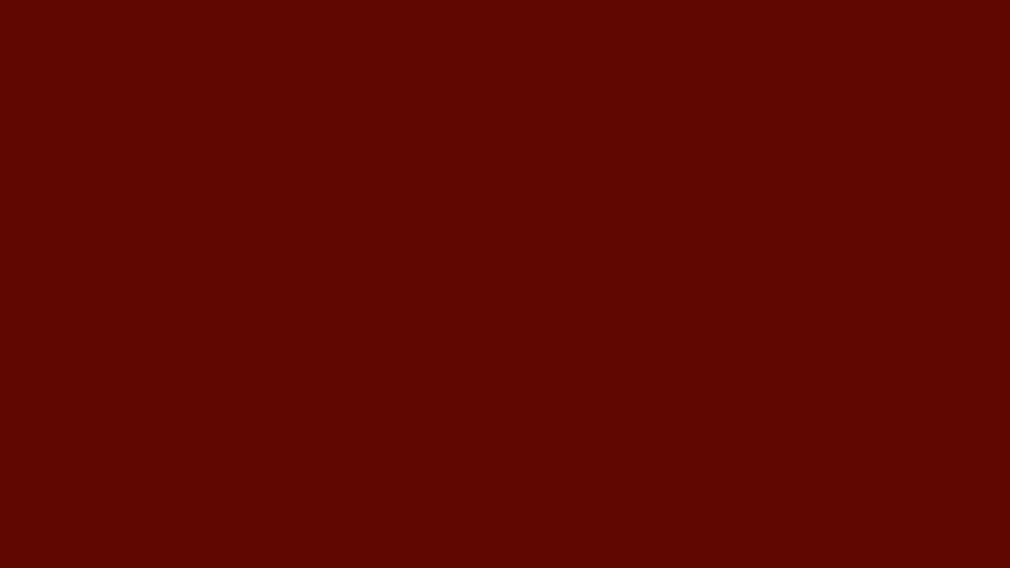